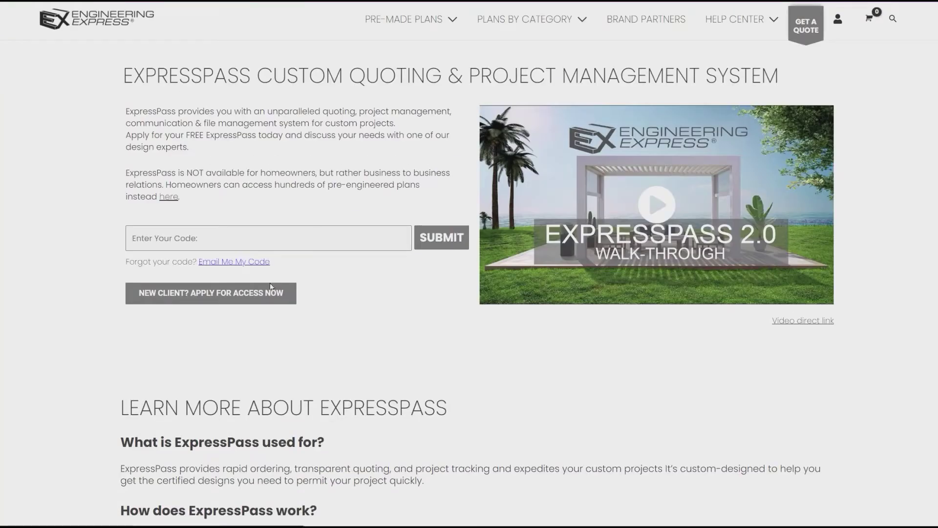
# Open the new-client application and fill in first name, last name, phone and e-mail address
pyautogui.click(248, 293)
pyautogui.click(305, 279)
pyautogui.write('frist')
pyautogui.press('Tab')
pyautogui.write('name')
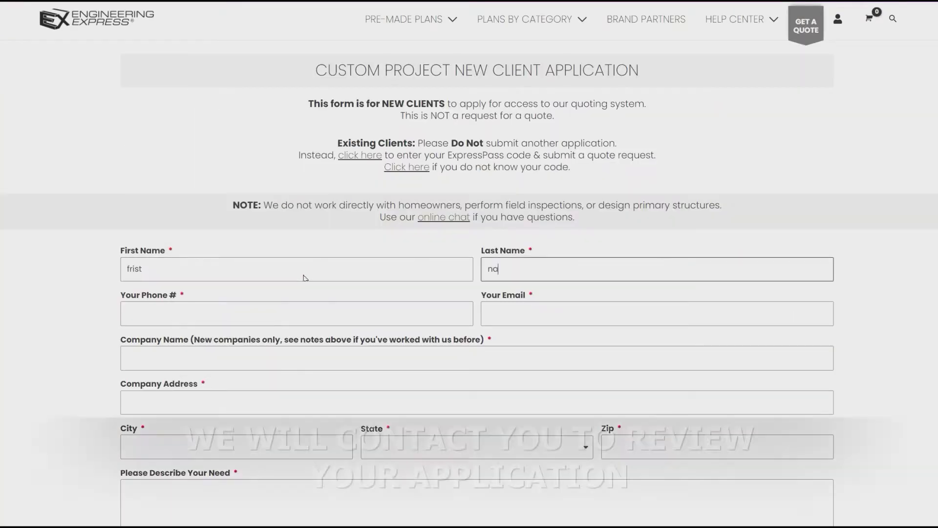
pyautogui.press('Tab')
pyautogui.write('phone')
pyautogui.press('Tab')
pyautogui.write('test@test.co')
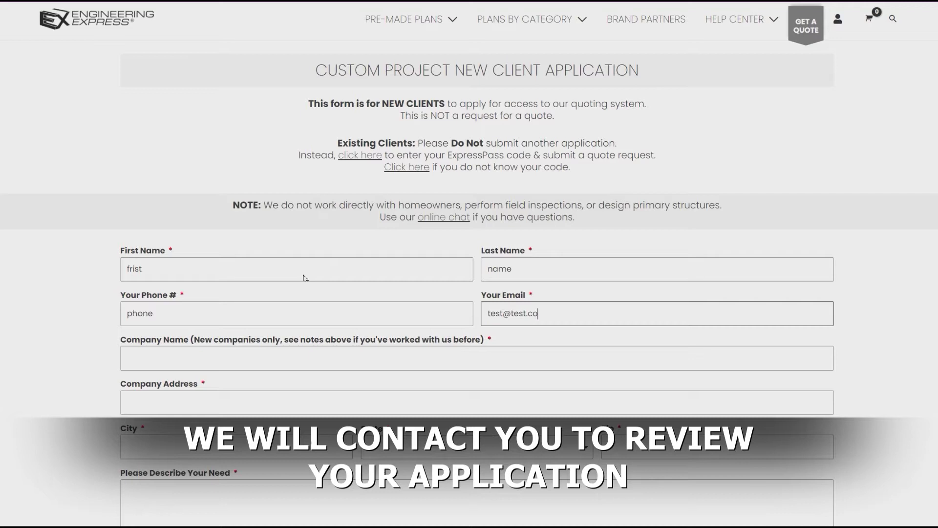
pyautogui.write('m')
# Enter company name 'my company', address, city and zip code 12345
pyautogui.press('Tab')
pyautogui.write('my company')
pyautogui.press('Tab')
pyautogui.write('address')
pyautogui.press('Tab')
pyautogui.write('city')
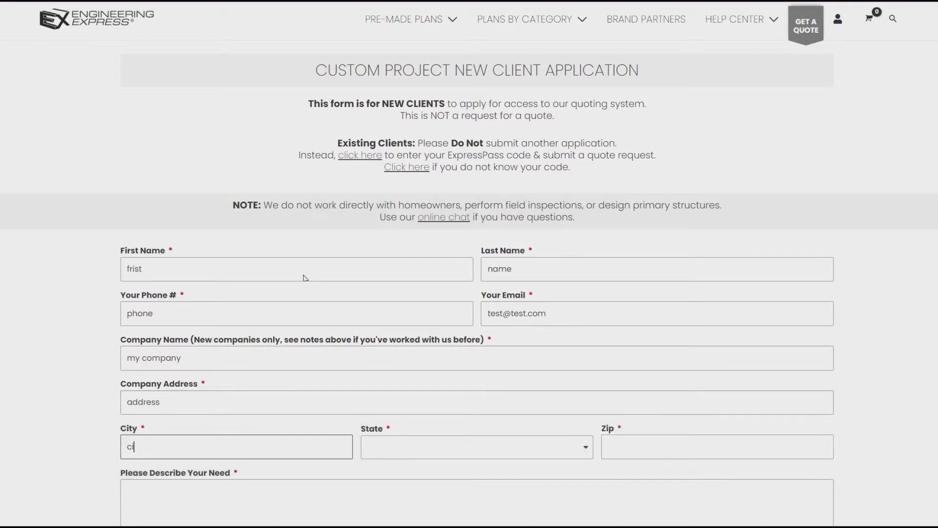
pyautogui.click(646, 450)
pyautogui.scroll(-3, 644, 447)
pyautogui.write('12345')
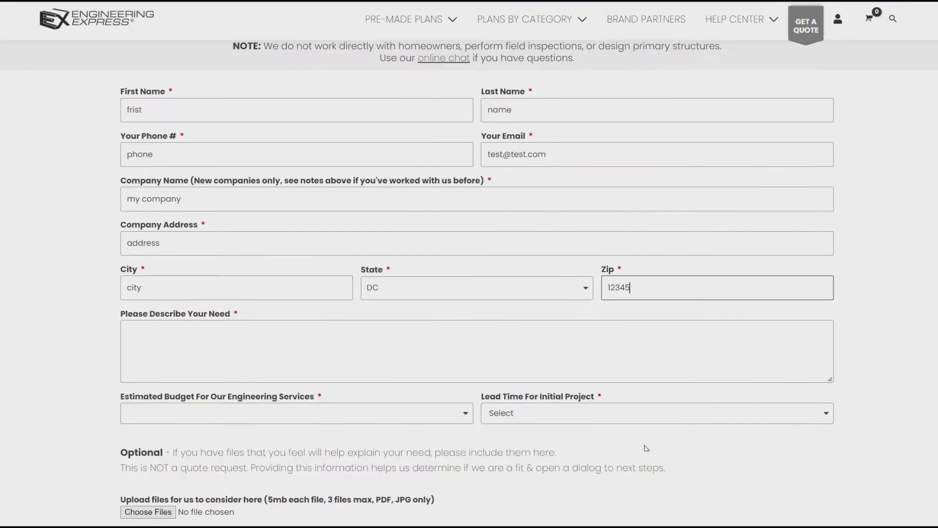
pyautogui.scroll(-2, 509, 226)
# Describe the need as 'this is my need', choose $501-$1000 budget and Short Term (2-3 Weeks), then submit
pyautogui.click(509, 229)
pyautogui.write('this is my need')
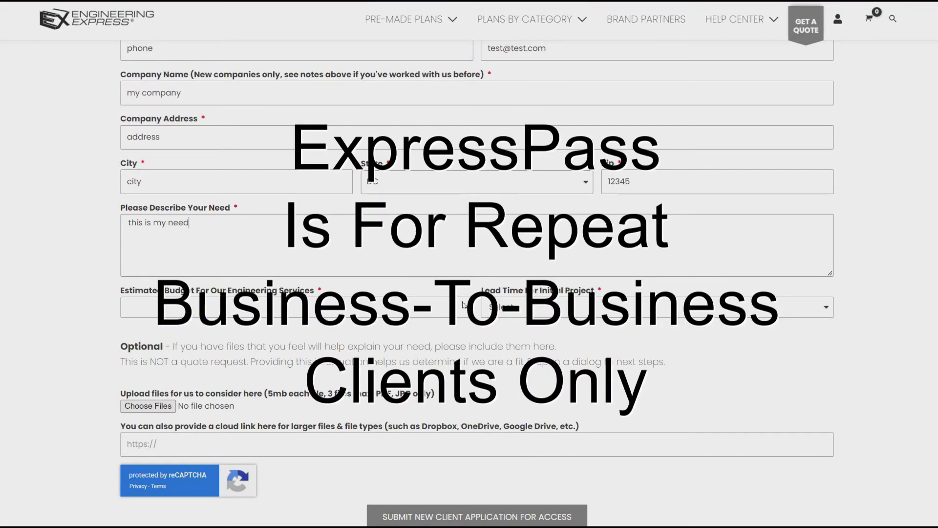
pyautogui.press('Tab')
pyautogui.hotkey('alt', 'Down')
pyautogui.press('Down')
pyautogui.press('Down')
pyautogui.press('Return')
pyautogui.press('Tab')
pyautogui.hotkey('alt', 'Down')
pyautogui.press('Down')
pyautogui.press('Down')
pyautogui.press('Down')
pyautogui.press('Return')
pyautogui.scroll(-2, 470, 264)
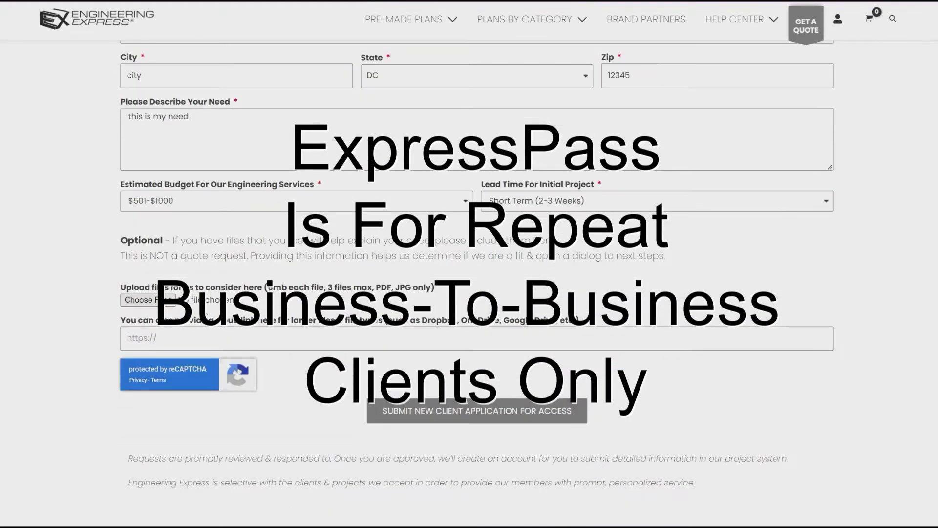
pyautogui.click(494, 412)
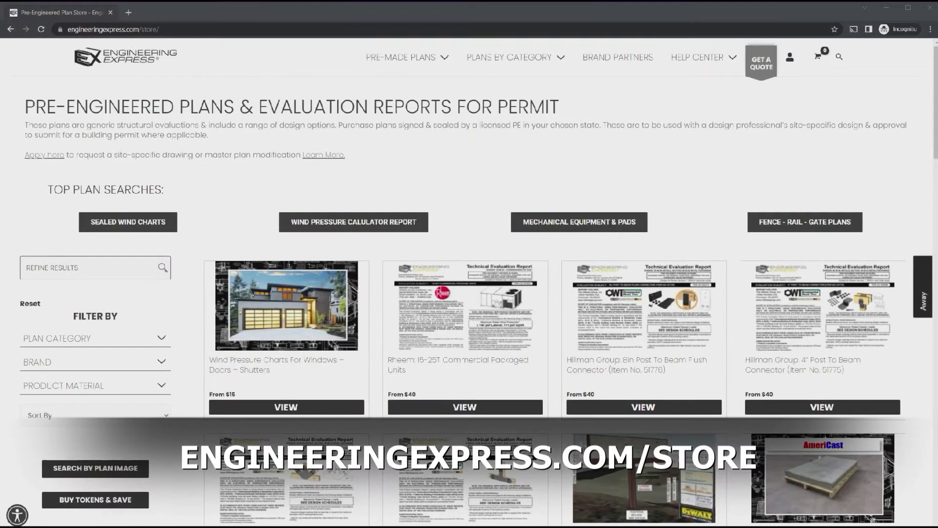
# Filter the plan store to fence, railing and gate plans and open a railing product
pyautogui.click(805, 222)
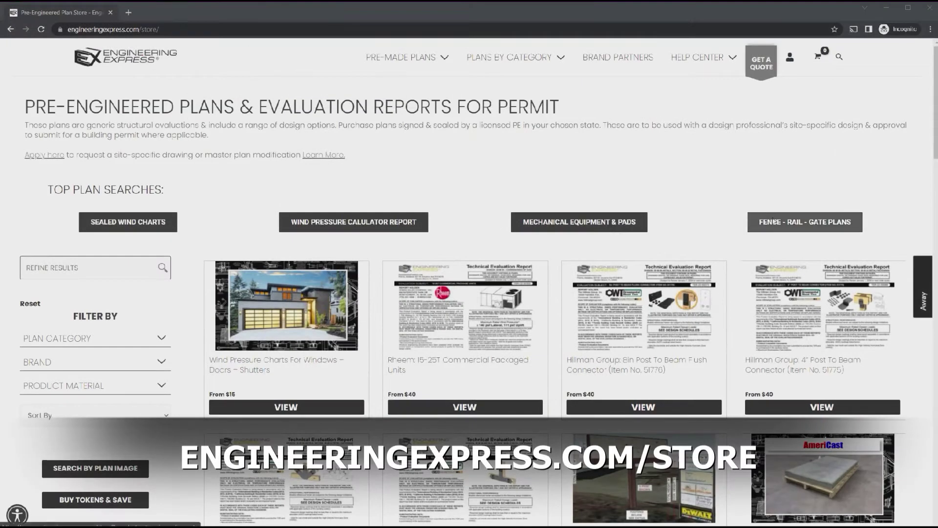
pyautogui.click(288, 331)
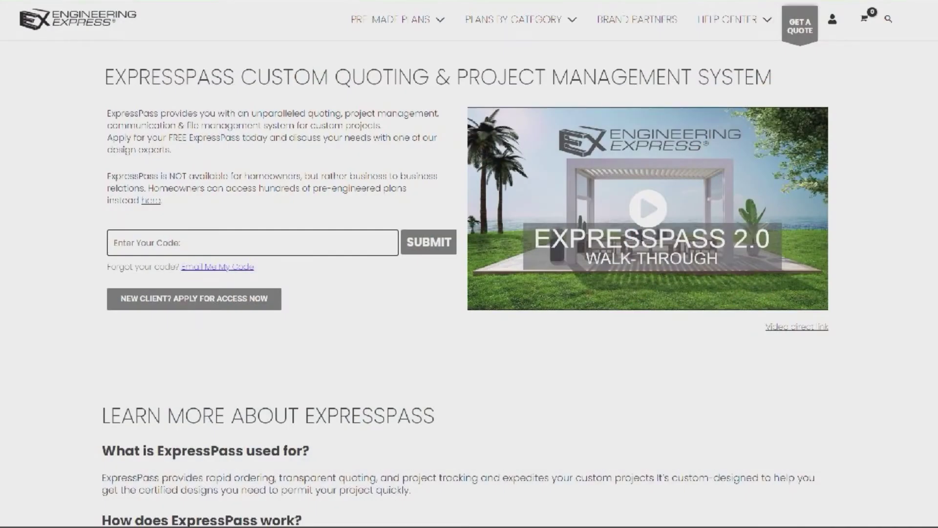
pyautogui.write('MyCode')
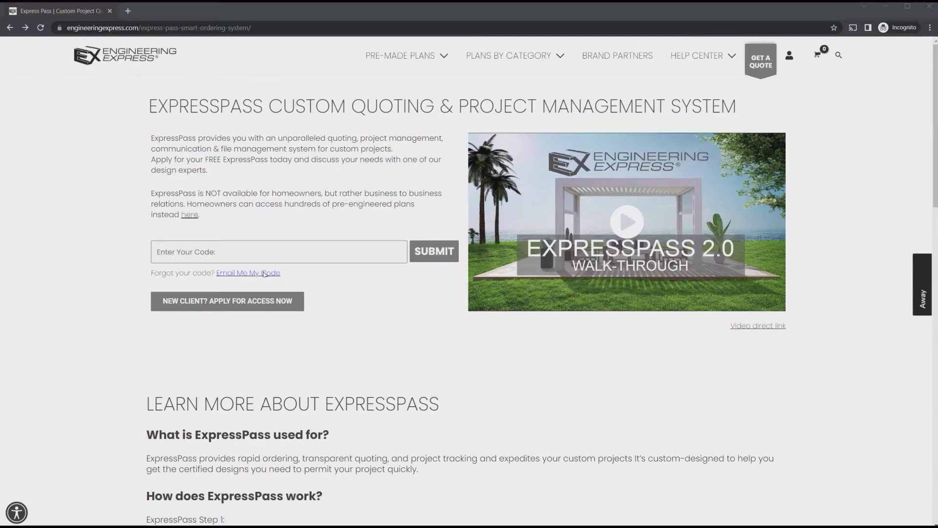
# Request the Express Passcode by e-mail for the account's e-mail address
pyautogui.click(255, 269)
pyautogui.click(305, 220)
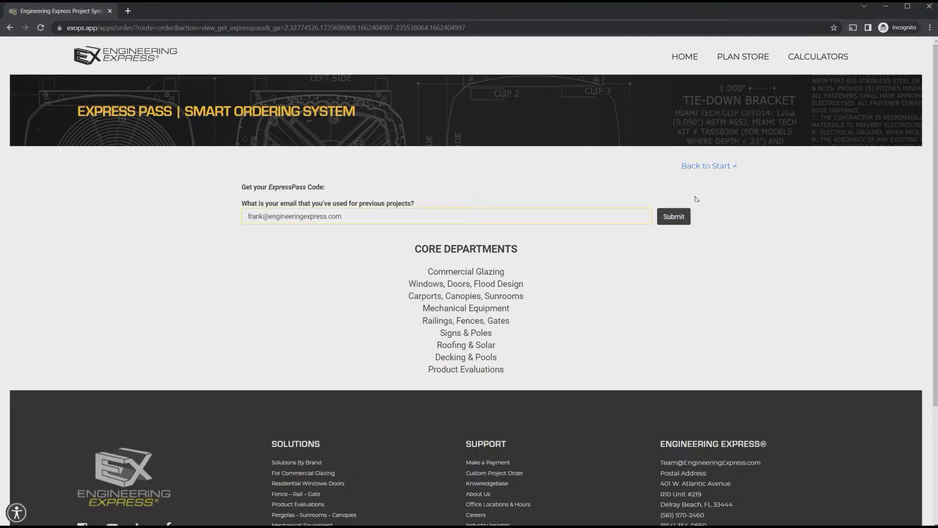
pyautogui.click(686, 221)
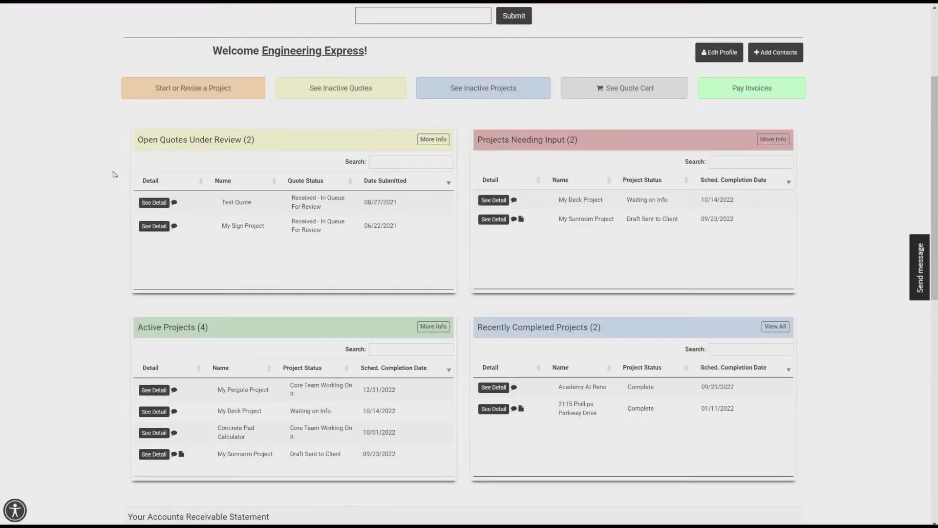
# Highlight the Open Quotes, Projects Needing Input, Active Projects and Recently Completed Projects headings
pyautogui.moveTo(146, 145); pyautogui.dragTo(249, 140)
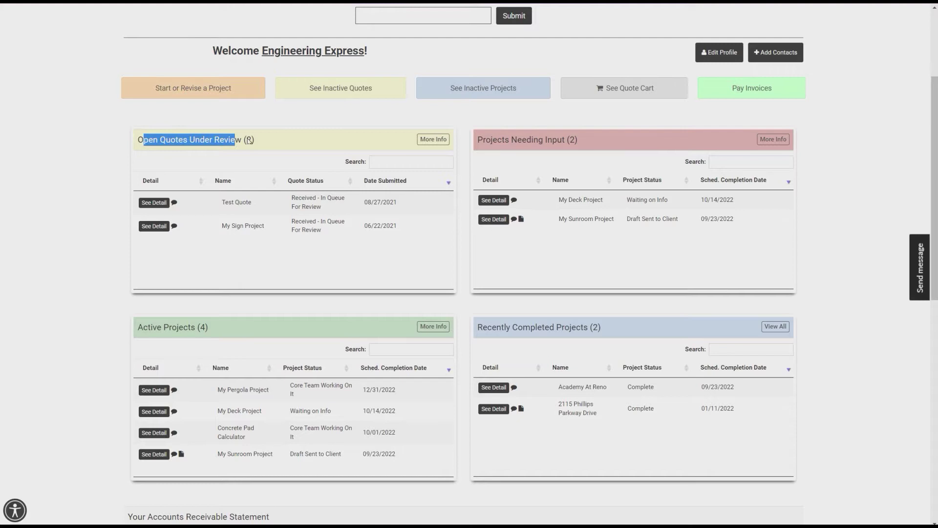
pyautogui.moveTo(472, 146); pyautogui.dragTo(582, 145)
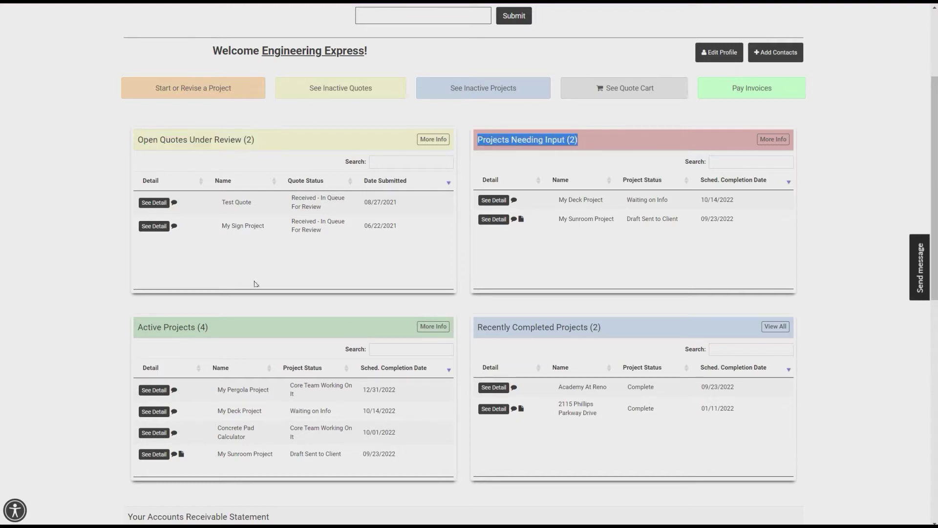
pyautogui.moveTo(143, 328); pyautogui.dragTo(202, 331)
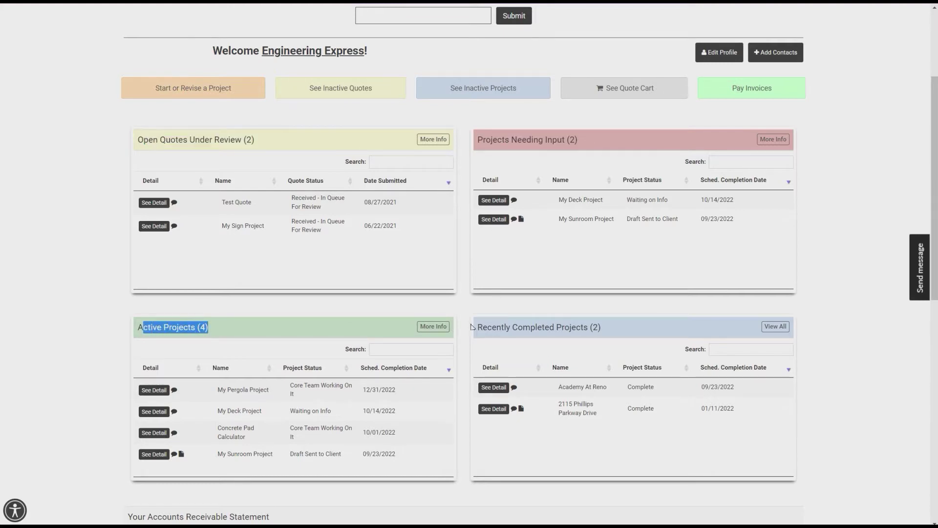
pyautogui.moveTo(487, 330); pyautogui.dragTo(599, 330)
pyautogui.scroll(1, 412, 269)
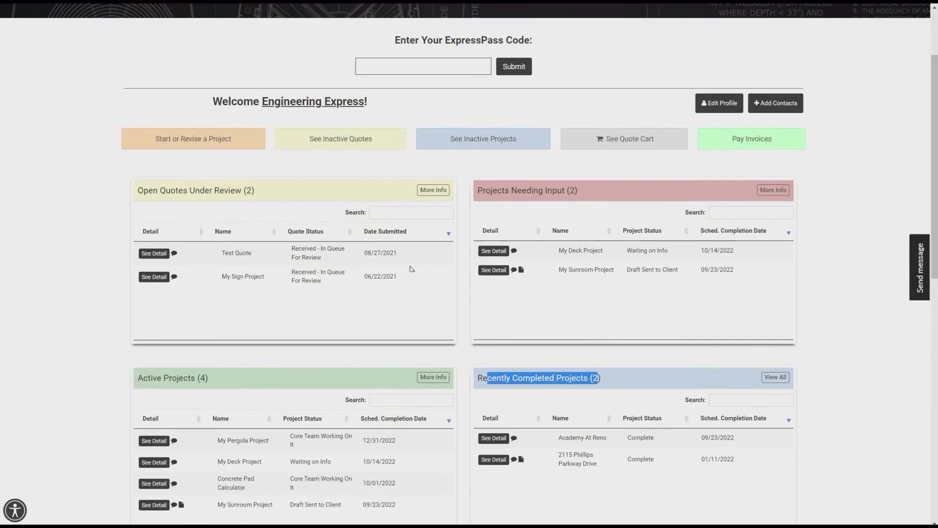
pyautogui.click(163, 171)
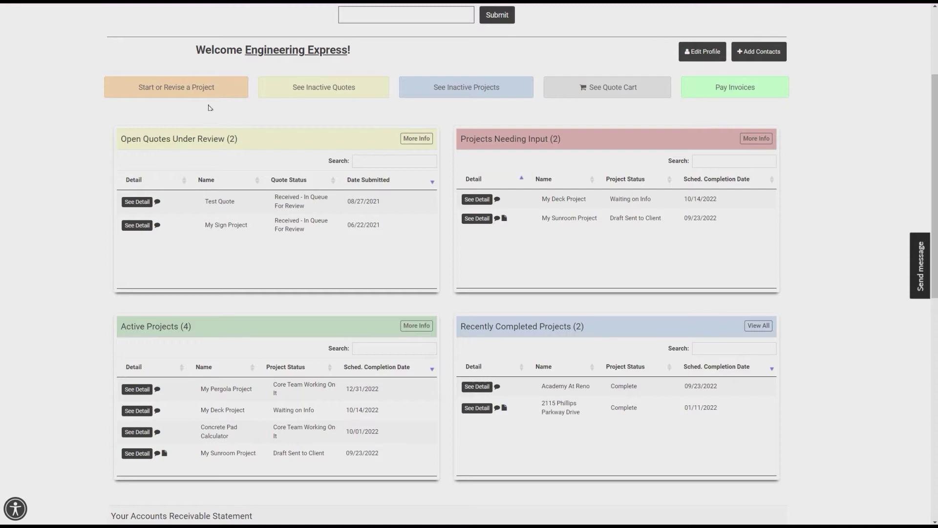
# Start a project quote, dismiss the Add Contacts form, and continue with the selected contact
pyautogui.click(188, 90)
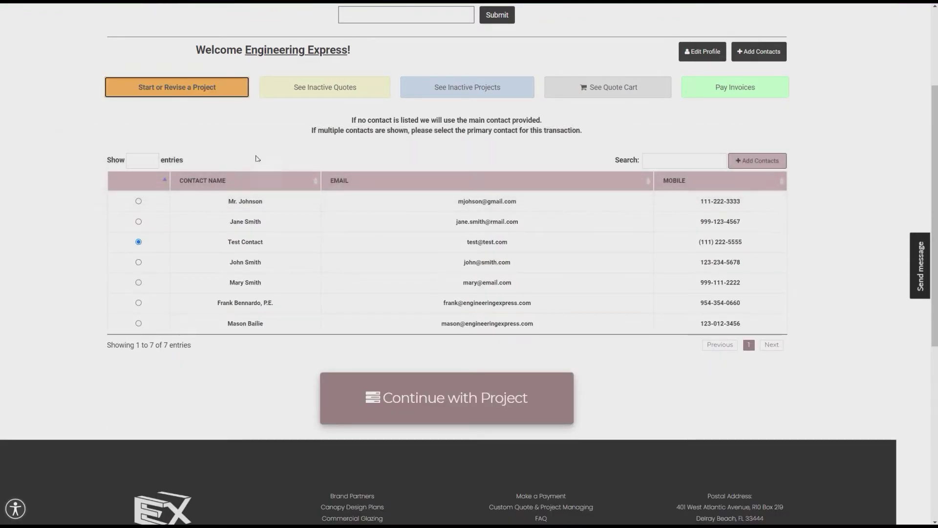
pyautogui.click(758, 160)
pyautogui.click(611, 24)
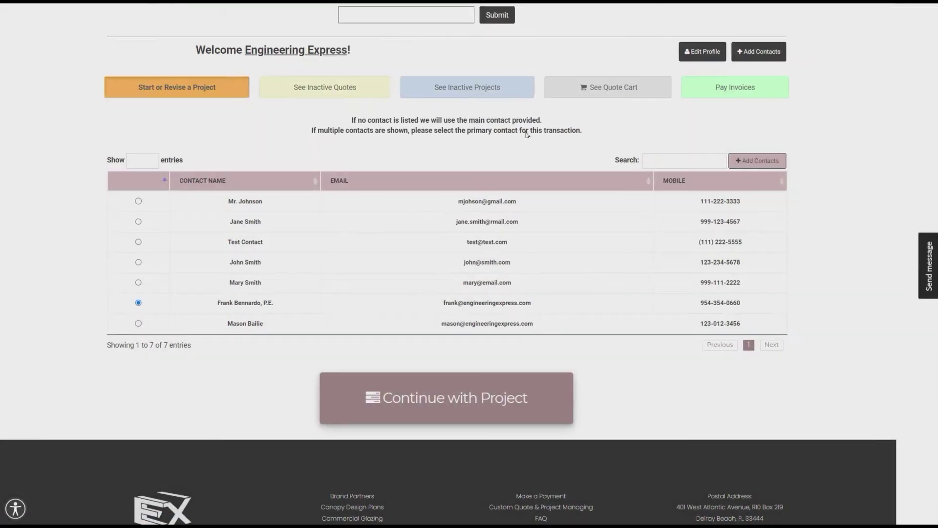
pyautogui.click(450, 403)
# Start a new project with address 'address', unit 'unit', city 'city', state FL, zip 12345
pyautogui.click(355, 245)
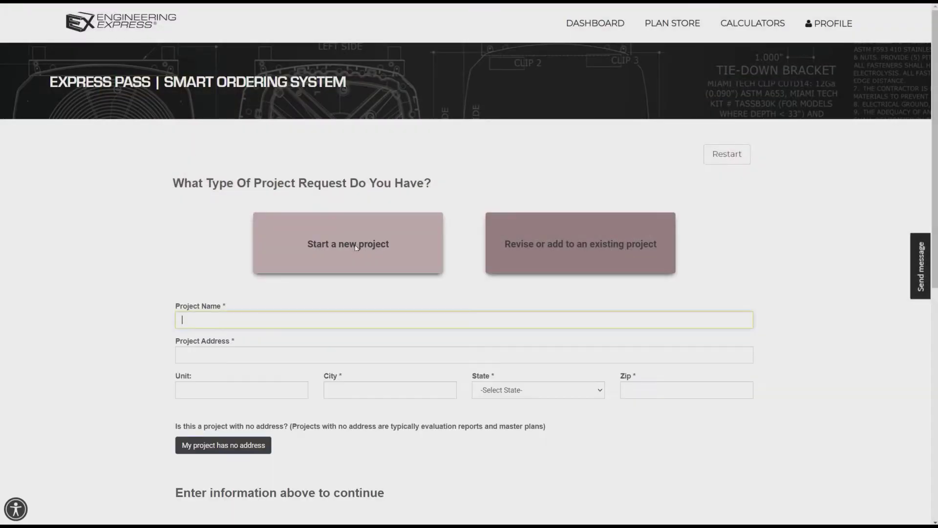
pyautogui.press('Tab')
pyautogui.write('address')
pyautogui.press('Tab')
pyautogui.write('unit')
pyautogui.press('Tab')
pyautogui.write('city')
pyautogui.press('Tab')
pyautogui.write('FL\t12345')
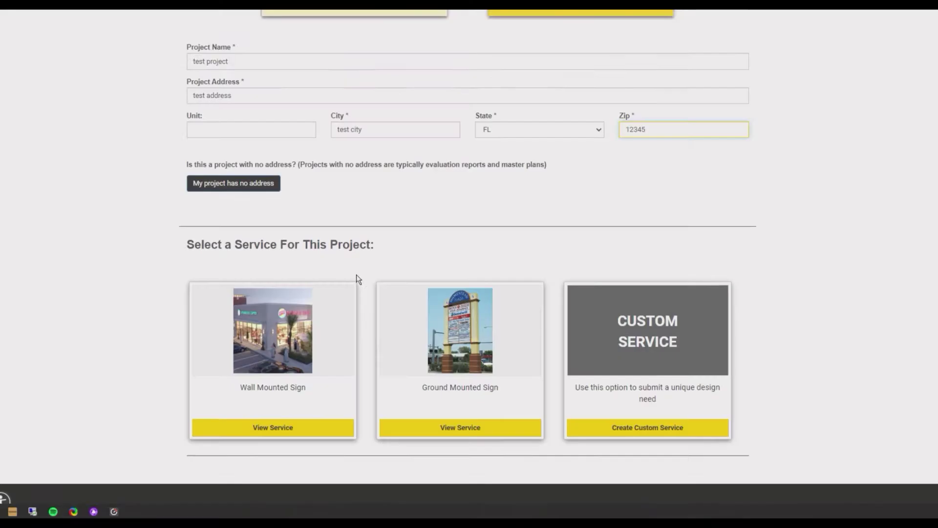
# Choose a custom service for the project and pick its department
pyautogui.scroll(-1, 356, 274)
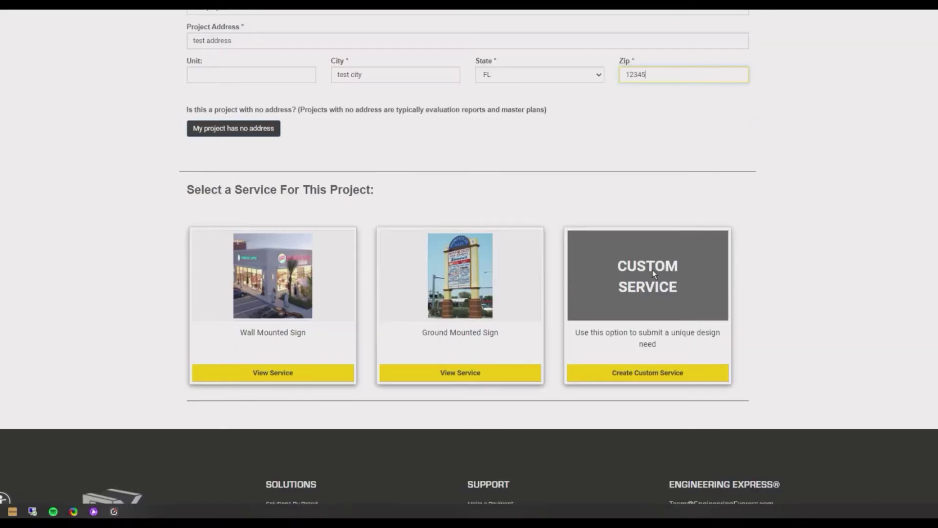
pyautogui.click(653, 270)
pyautogui.click(512, 292)
pyautogui.click(352, 156)
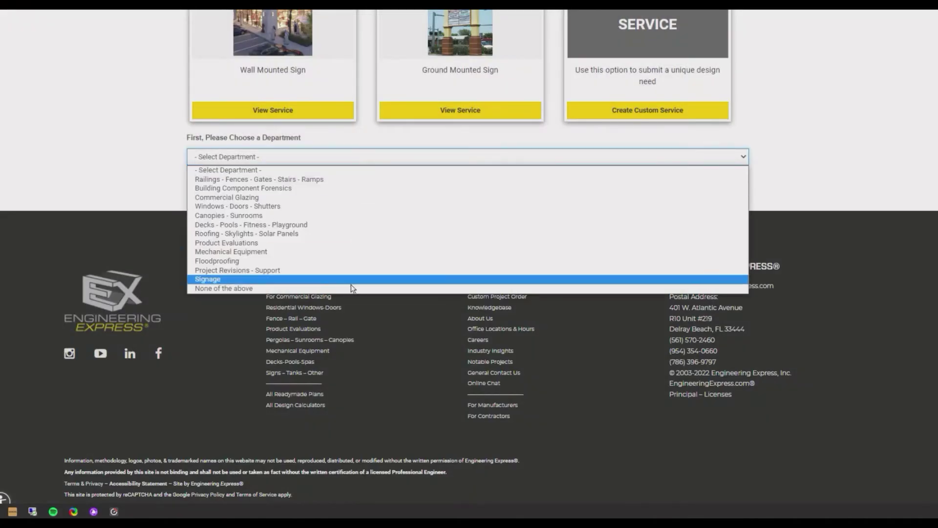
pyautogui.click(348, 215)
# Describe the need 'This is my need', set $501-$1000 budget, and choose Site Specific Plans (11 X 17)
pyautogui.scroll(-5, 560, 299)
pyautogui.click(564, 296)
pyautogui.write('This is m')
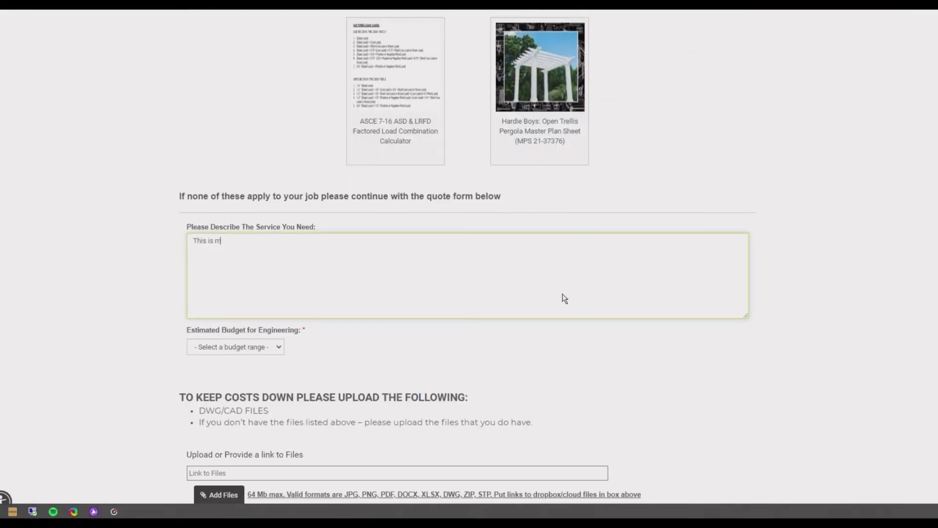
pyautogui.write('y need')
pyautogui.scroll(-1, 562, 296)
pyautogui.click(235, 293)
pyautogui.click(230, 325)
pyautogui.scroll(-4, 283, 313)
pyautogui.click(276, 254)
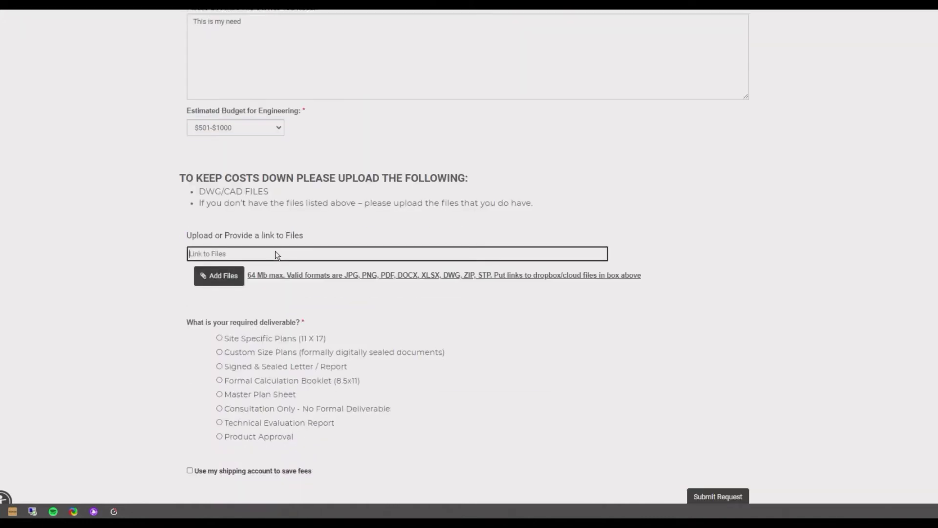
pyautogui.scroll(-2, 276, 254)
pyautogui.click(219, 229)
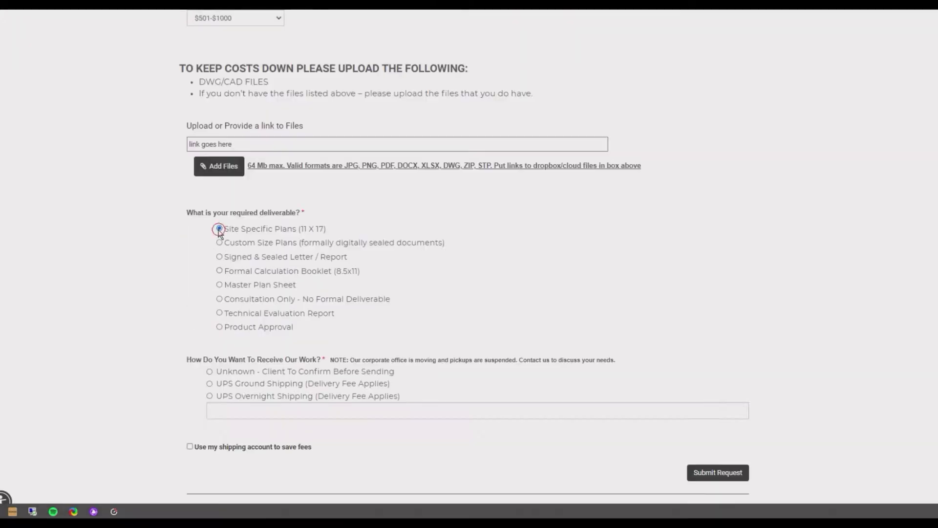
pyautogui.scroll(-3, 209, 215)
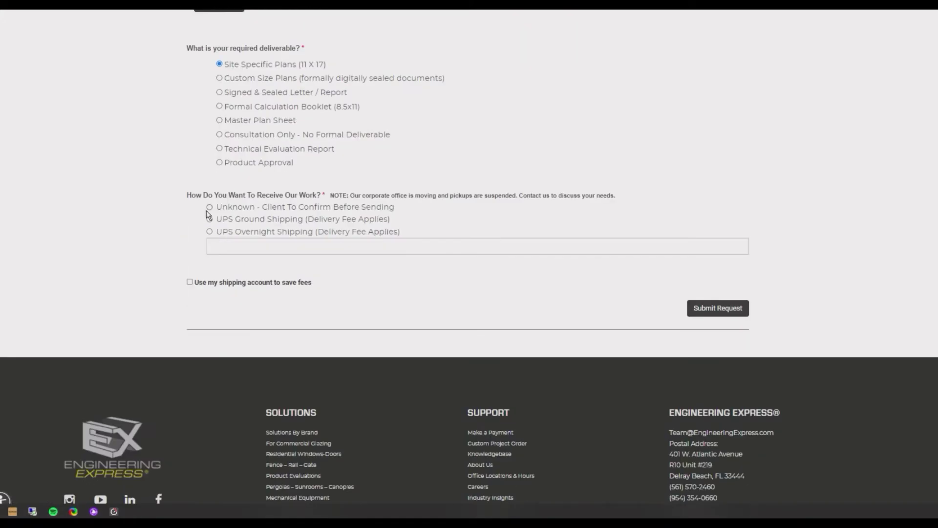
# Submit the request and select Ground Mounted Sign, reviewing its scope and $500.00 base fee
pyautogui.click(705, 308)
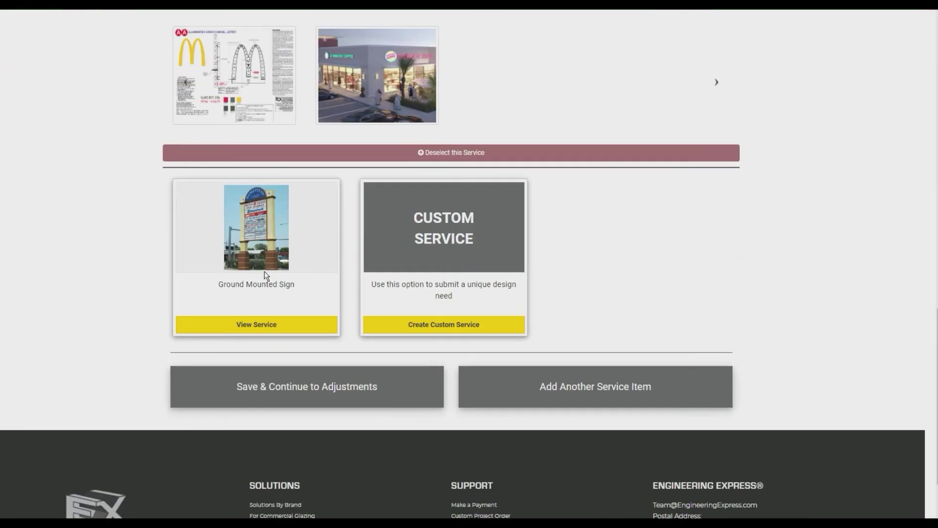
pyautogui.click(278, 325)
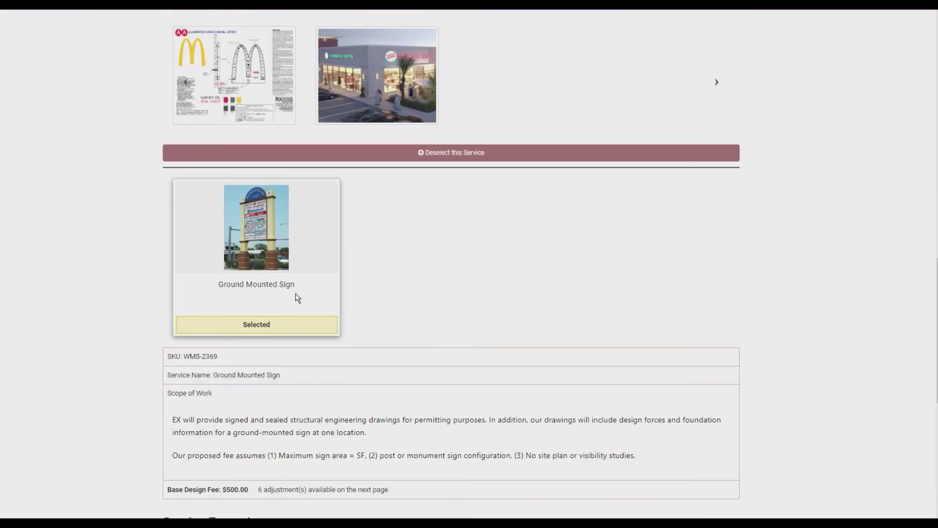
pyautogui.scroll(-3, 298, 276)
pyautogui.scroll(-4, 315, 265)
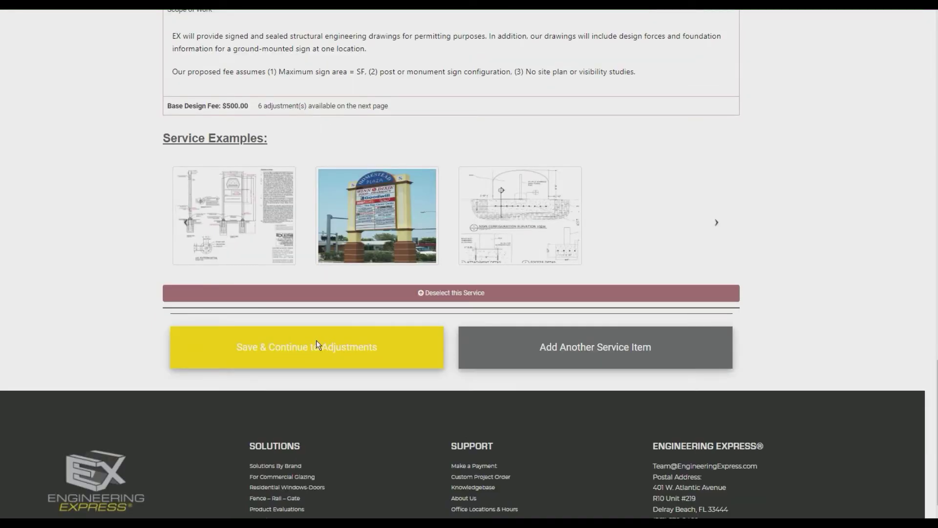
# Add the Tier 2 square footage and Affiliate Fee adjustments to the quote
pyautogui.click(350, 342)
pyautogui.scroll(-3, 499, 223)
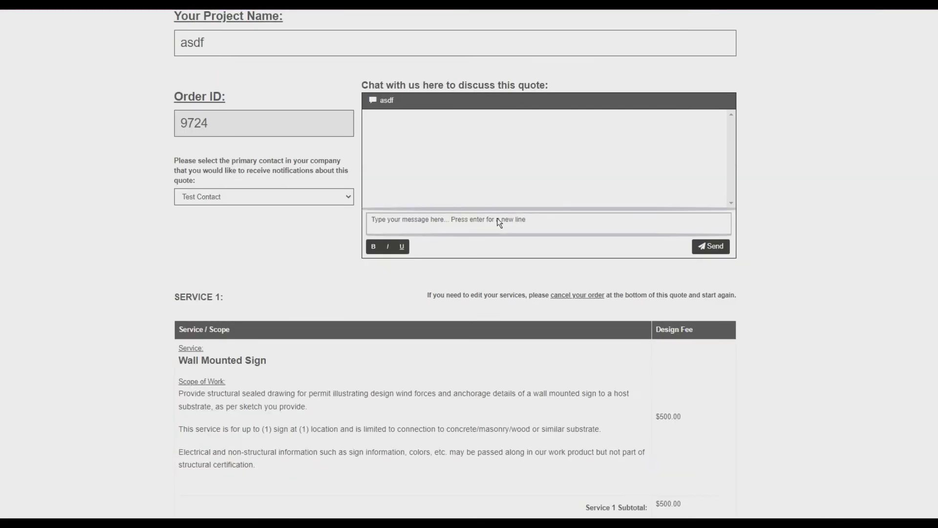
pyautogui.scroll(-3, 499, 223)
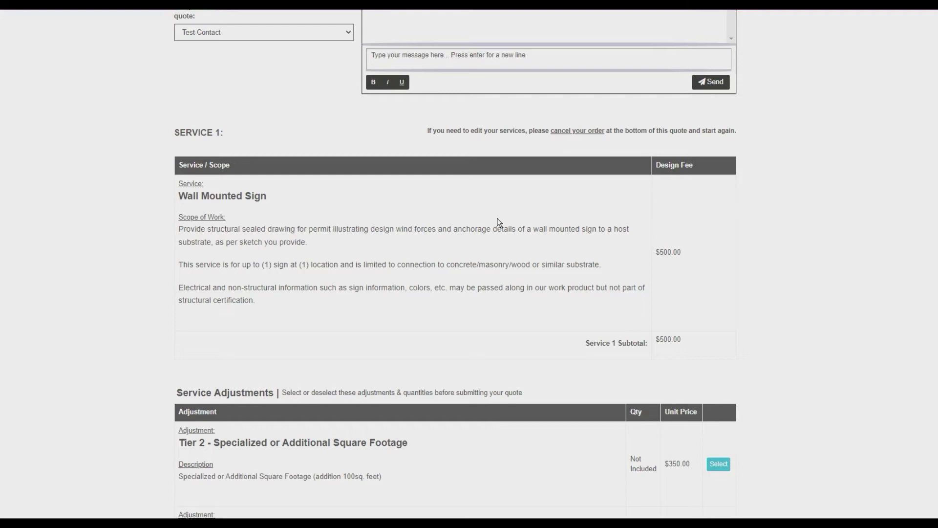
pyautogui.scroll(-5, 499, 222)
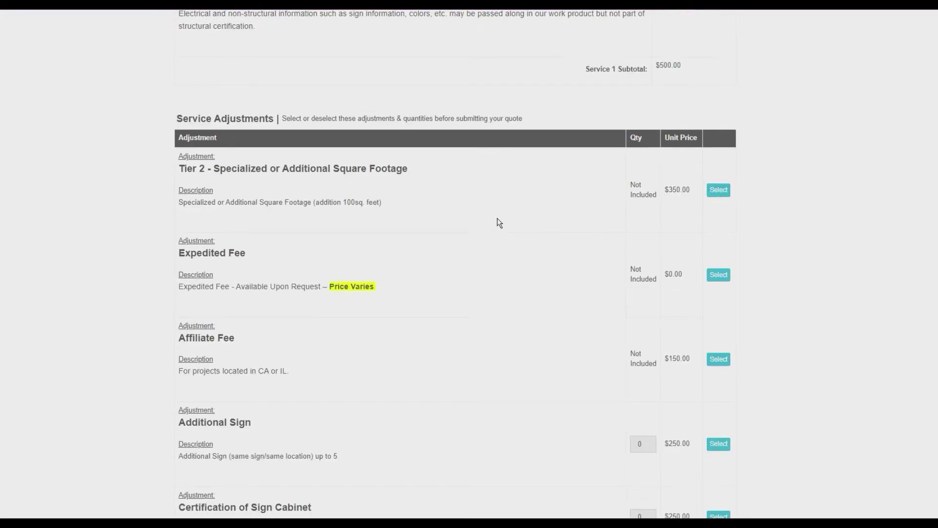
pyautogui.scroll(-1, 499, 223)
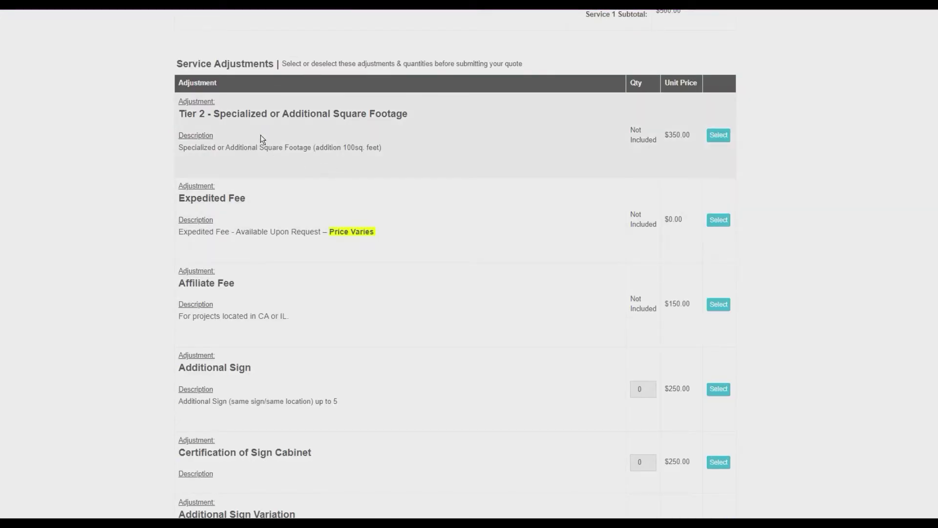
pyautogui.click(723, 134)
pyautogui.scroll(-2, 723, 133)
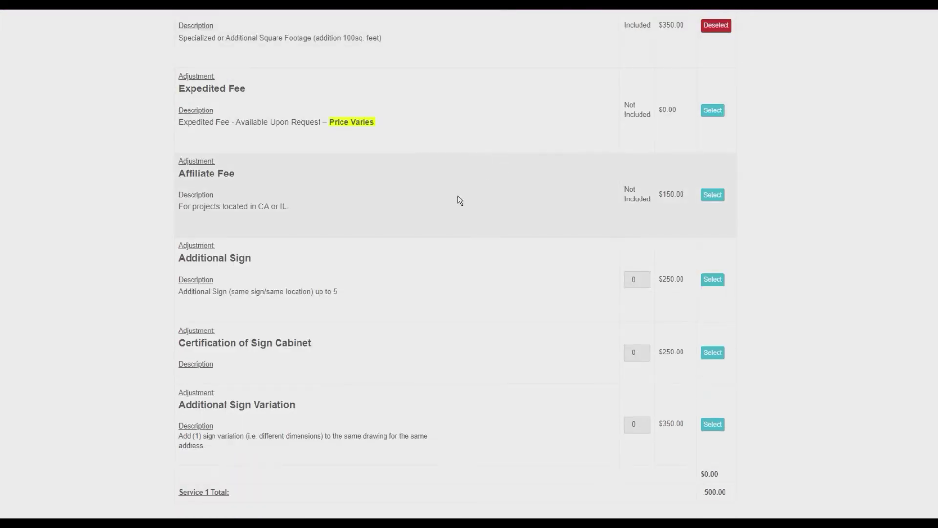
pyautogui.click(711, 193)
# Enter 'asdf' as the additional service information
pyautogui.scroll(-3, 499, 224)
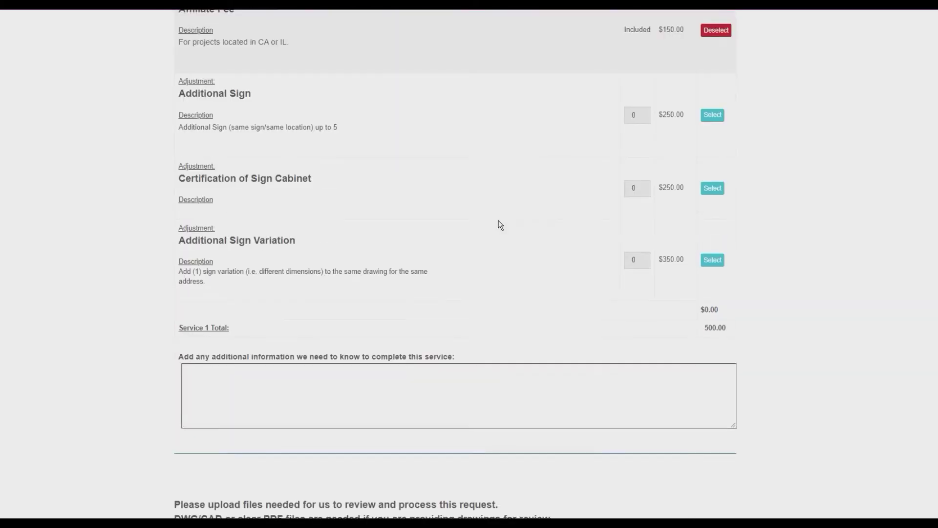
pyautogui.scroll(-2, 500, 224)
pyautogui.scroll(1, 499, 224)
pyautogui.scroll(-1, 498, 225)
pyautogui.click(479, 289)
pyautogui.write('asdf')
pyautogui.scroll(-3, 481, 289)
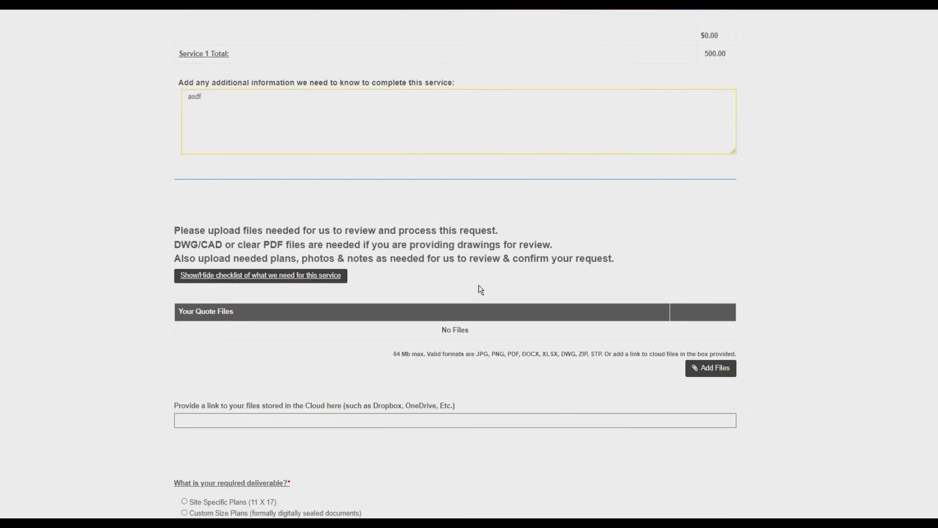
# Show and hide the needed-files checklist, then cancel the file picker without attaching files
pyautogui.scroll(-1, 481, 289)
pyautogui.click(252, 218)
pyautogui.click(252, 218)
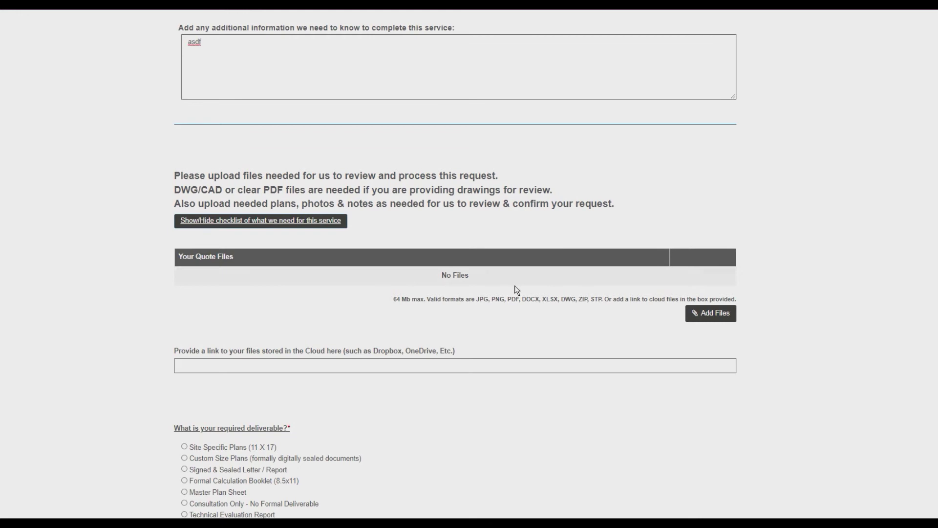
pyautogui.click(710, 317)
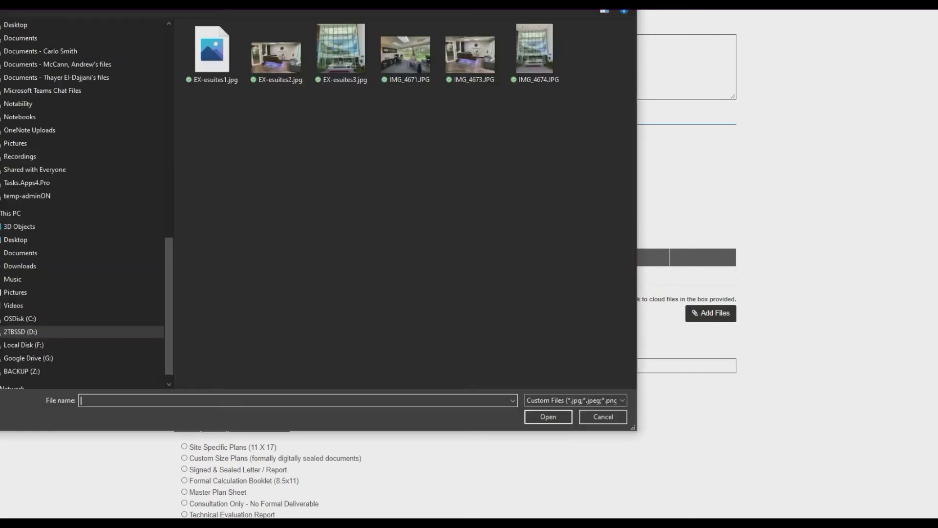
pyautogui.press('Escape')
pyautogui.scroll(-4, 495, 341)
# Choose Site Specific Plans with additional copies and use your own shipping account
pyautogui.click(184, 227)
pyautogui.scroll(-4, 190, 259)
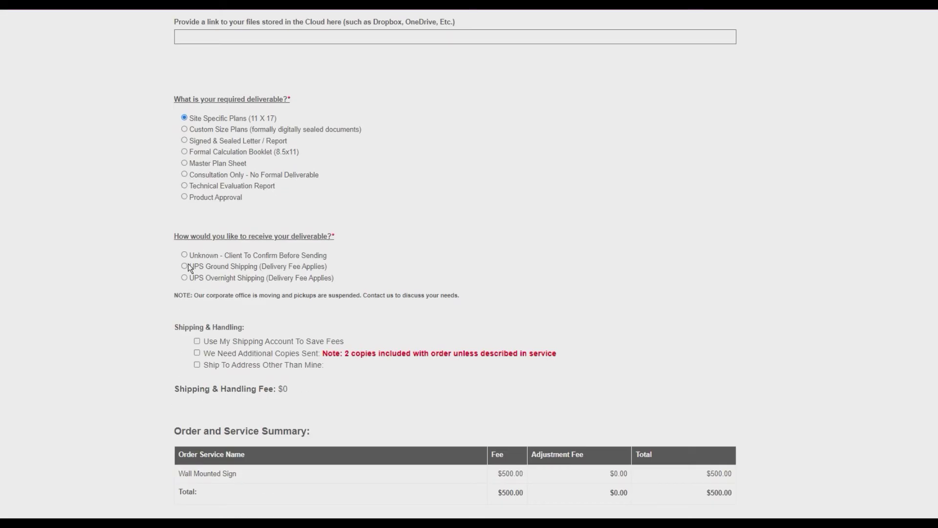
pyautogui.click(197, 244)
pyautogui.scroll(-2, 215, 271)
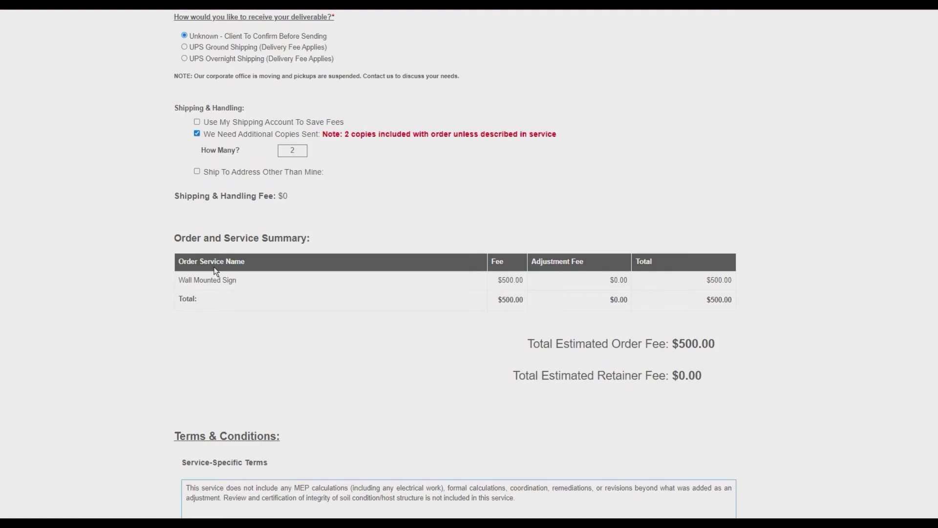
pyautogui.click(197, 122)
pyautogui.scroll(-1, 228, 191)
pyautogui.scroll(-5, 194, 70)
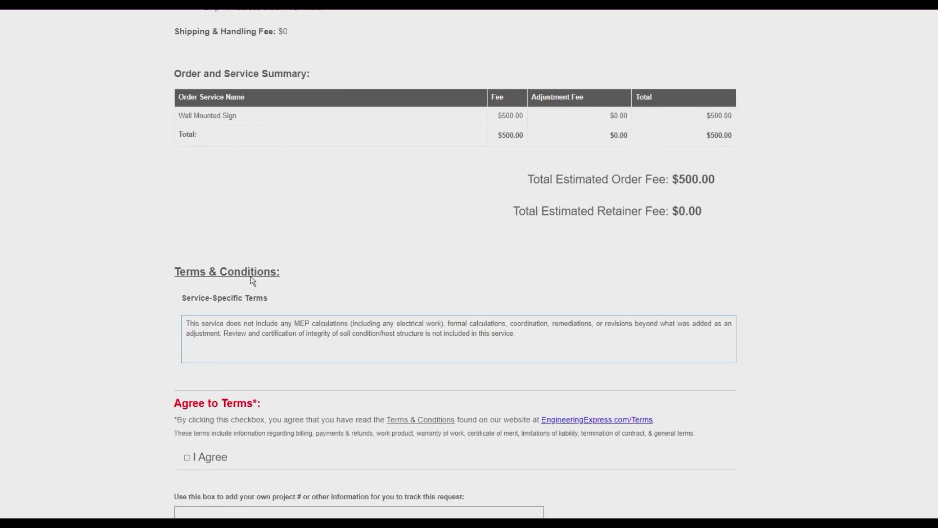
pyautogui.scroll(-3, 369, 327)
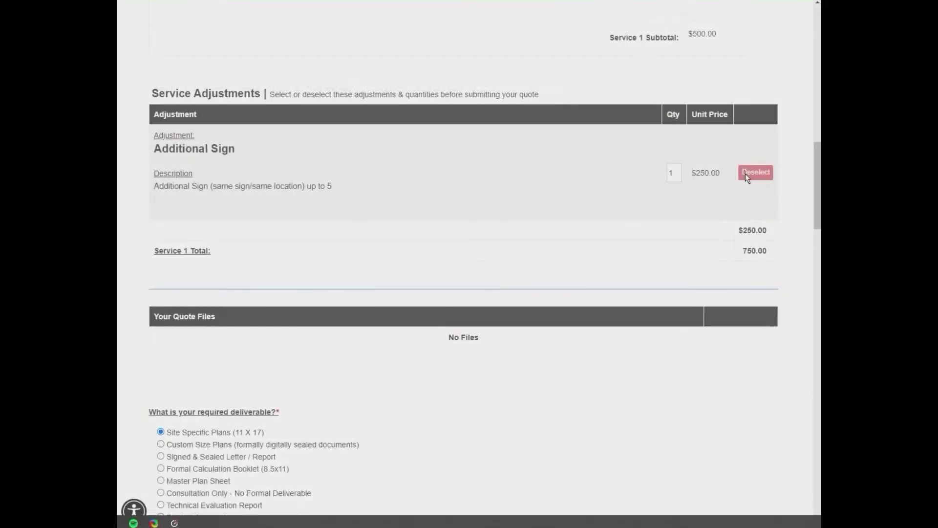
# Agree to the terms and draw a signature on the quote #9724 approval page
pyautogui.scroll(-15, 263, 183)
pyautogui.scroll(-7, 264, 184)
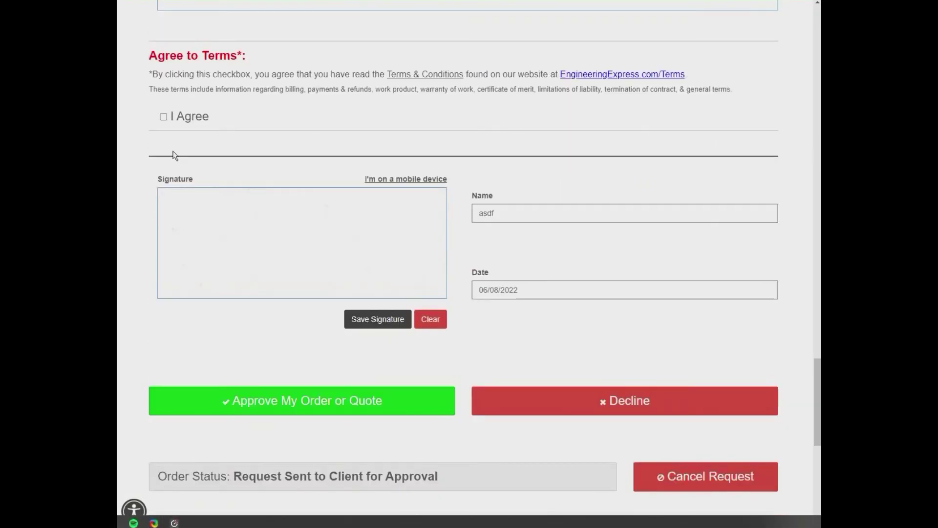
pyautogui.click(164, 117)
pyautogui.moveTo(216, 230); pyautogui.dragTo(338, 249)
pyautogui.click(534, 214)
pyautogui.click(542, 290)
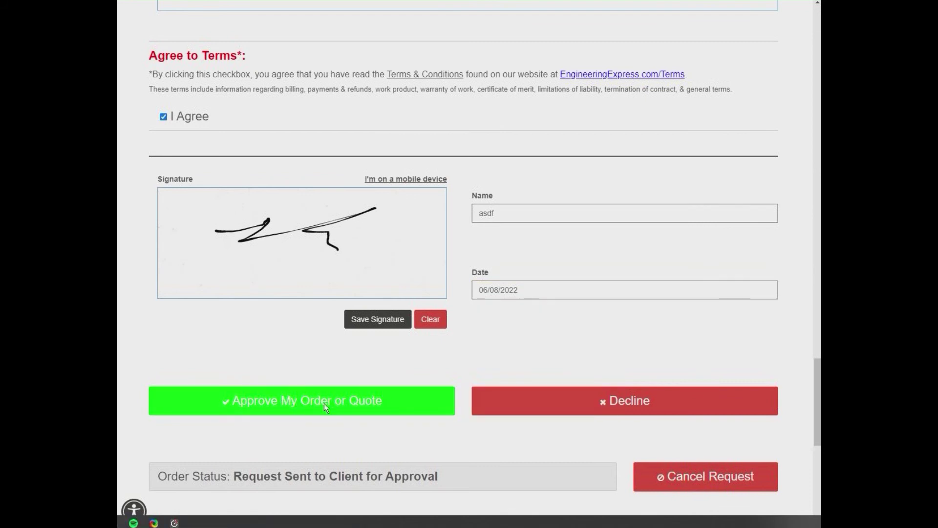
# Approve the signed quote, then open Test Quote and My Sunroom Project details
pyautogui.click(351, 403)
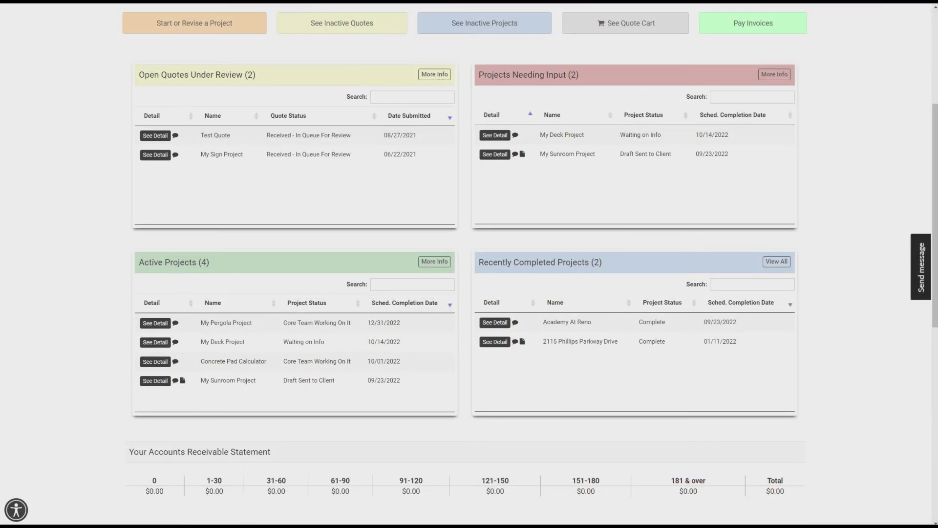
pyautogui.click(155, 135)
pyautogui.click(495, 154)
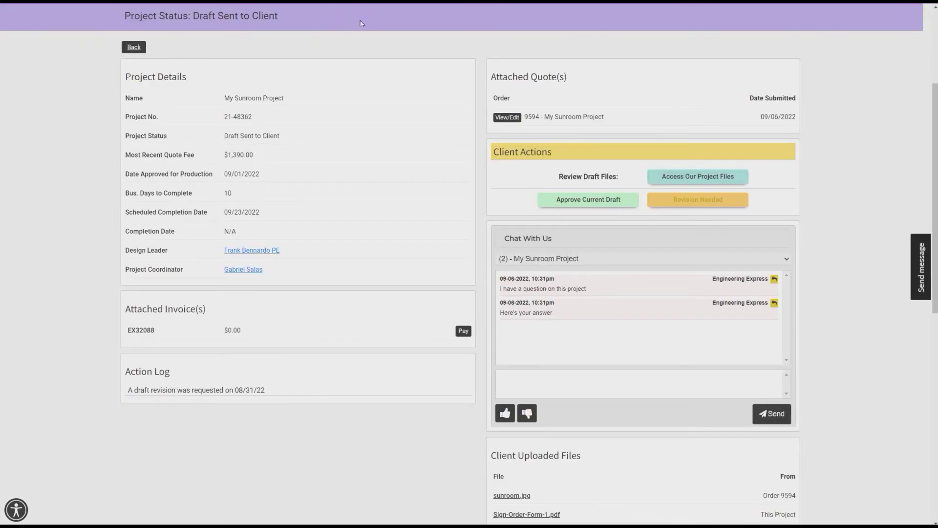
pyautogui.scroll(-2, 434, 116)
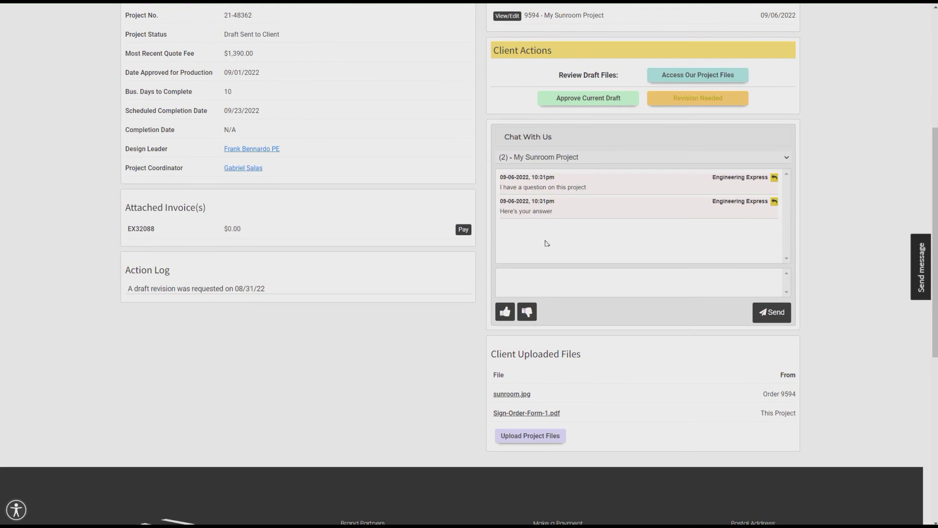
pyautogui.scroll(1, 546, 243)
# Cancel approving the current draft and request a revision instead
pyautogui.click(587, 148)
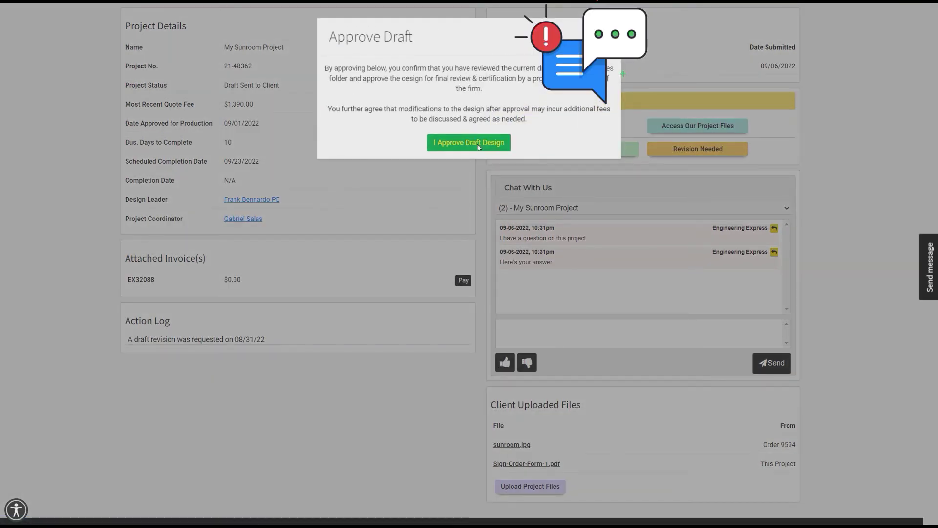
pyautogui.click(644, 123)
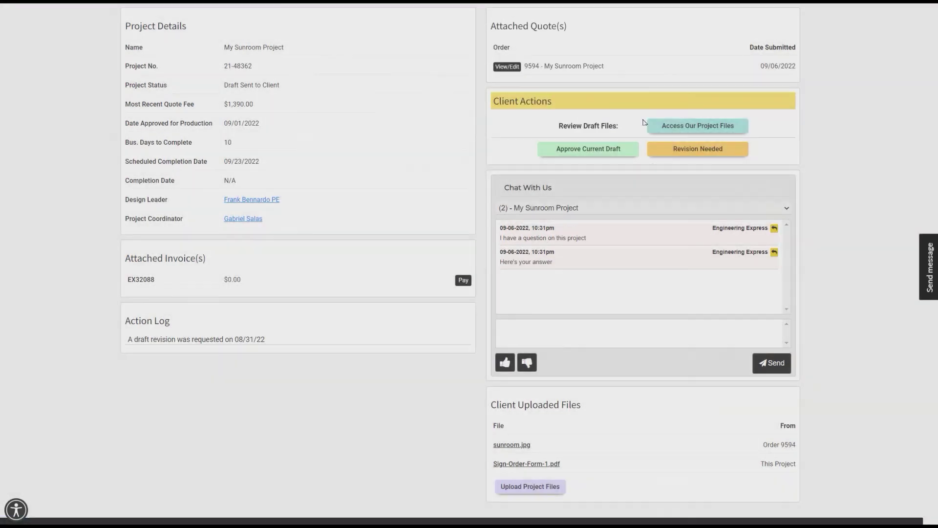
pyautogui.click(681, 150)
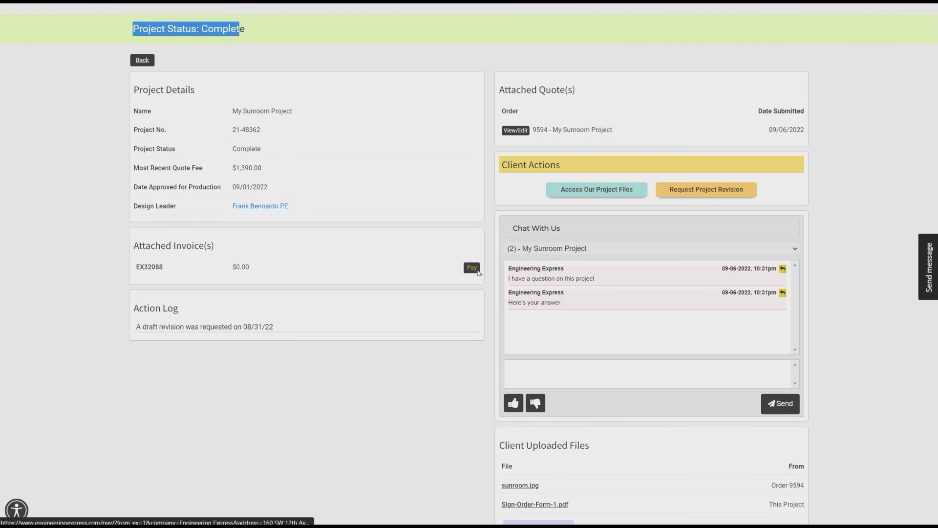
# Start a revision request for My Sunroom Project and bring up the Revision 21-48362 form
pyautogui.moveTo(594, 268); pyautogui.dragTo(605, 306)
pyautogui.click(706, 189)
pyautogui.scroll(-3, 507, 218)
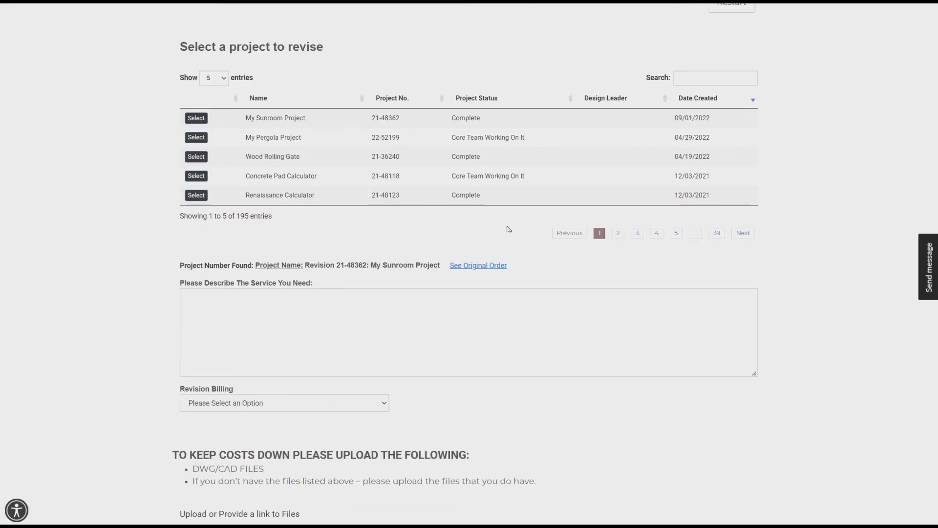